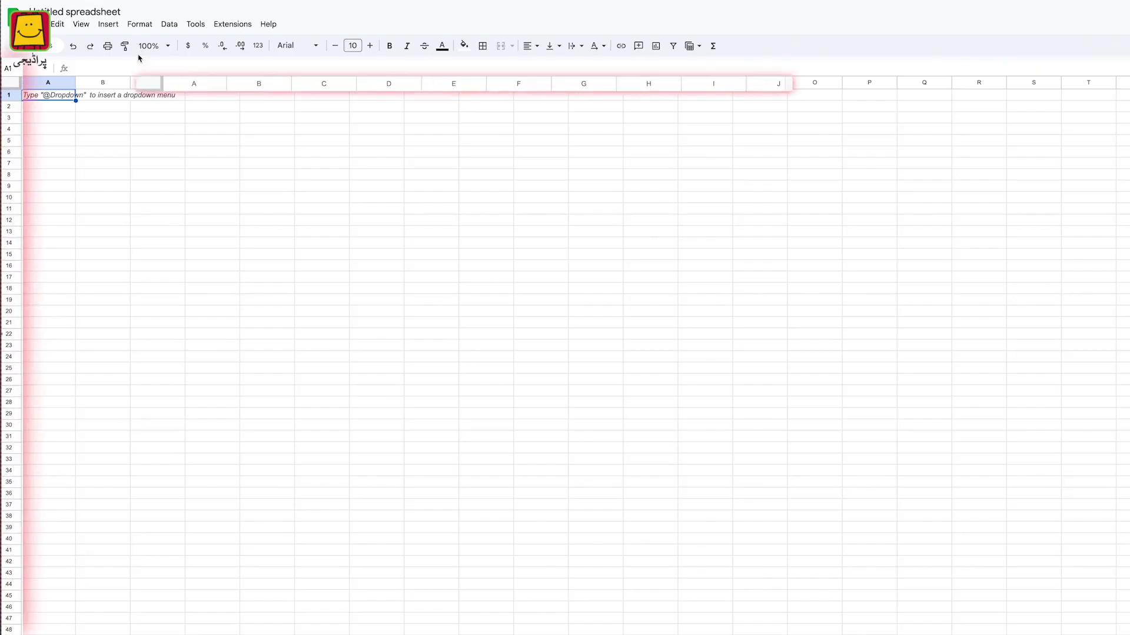
Rename the spreadsheet to 'Tuition Fee Details'
left_click(103, 80)
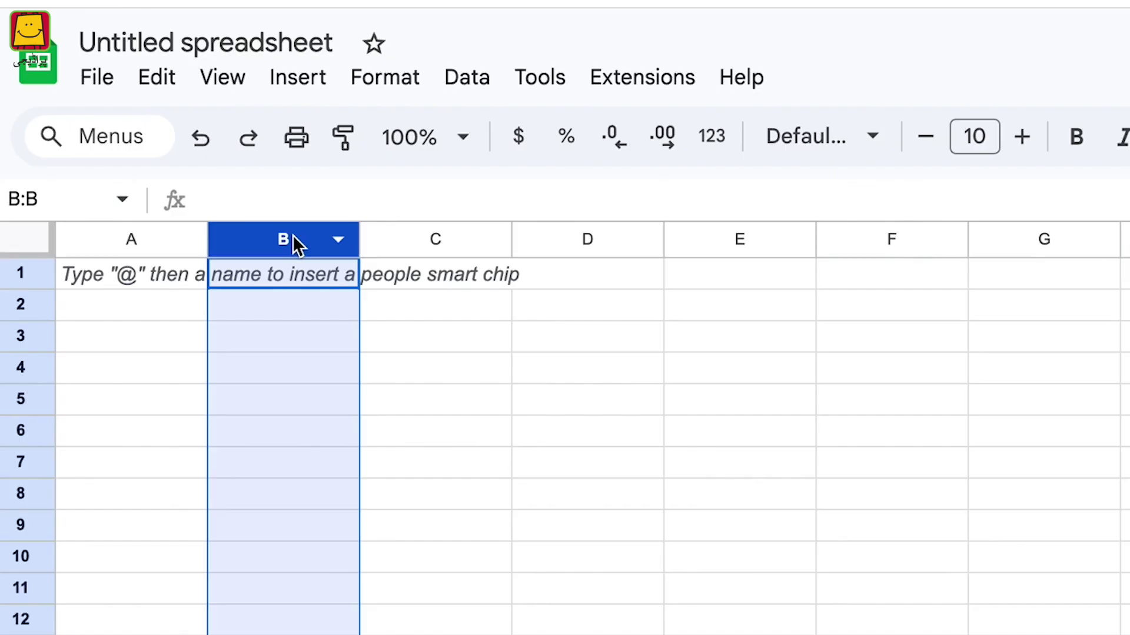
left_click(22, 375)
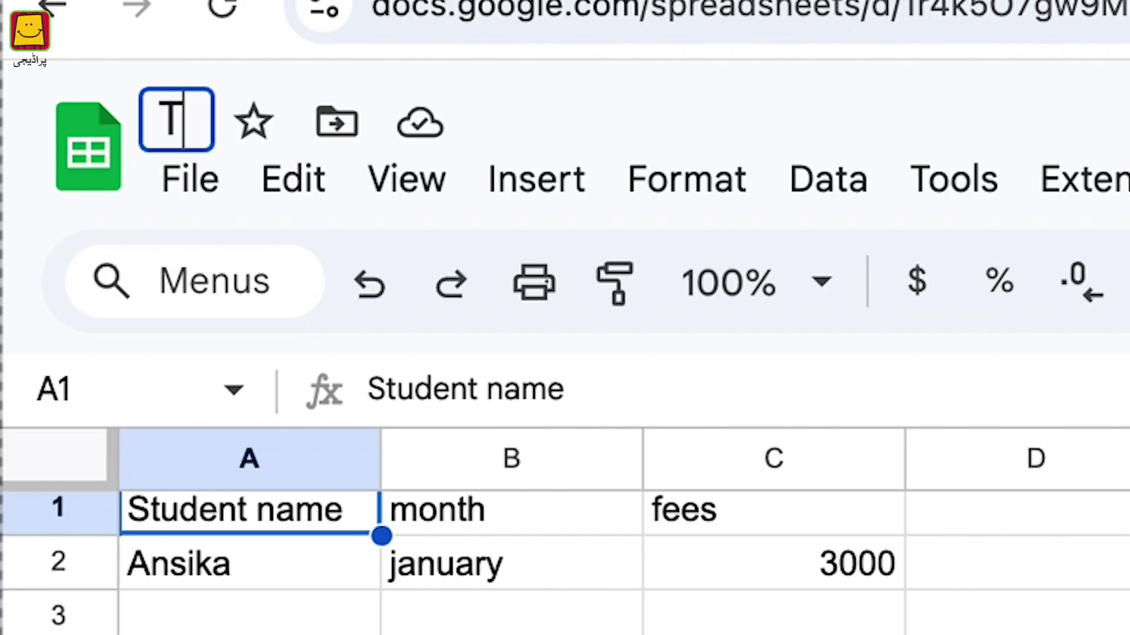
type("uition Fee Detail")
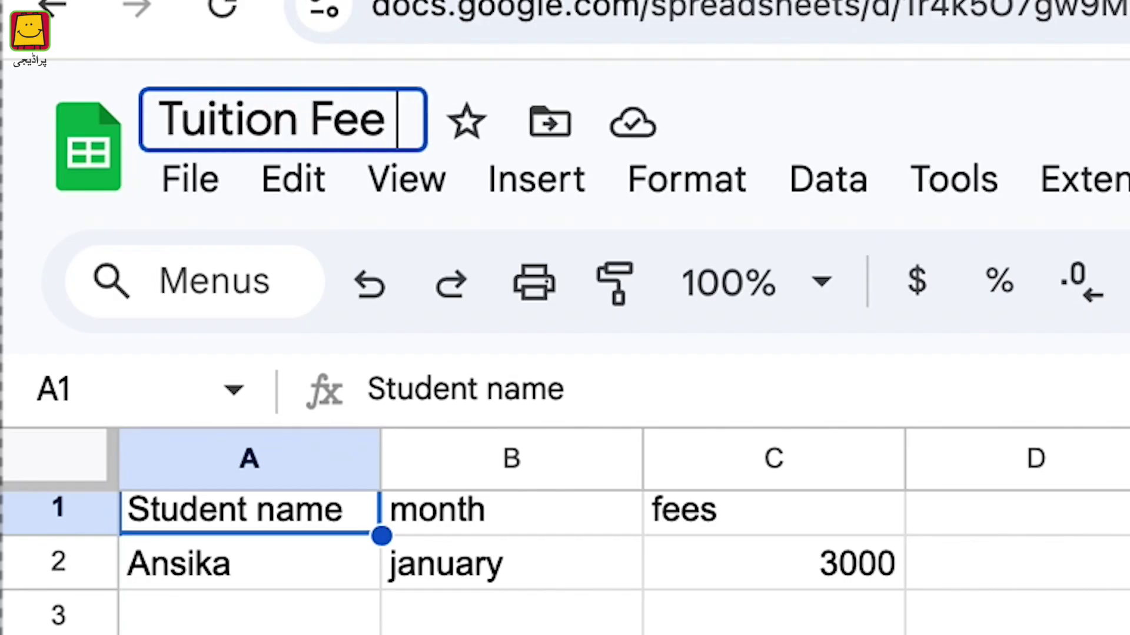
type("s")
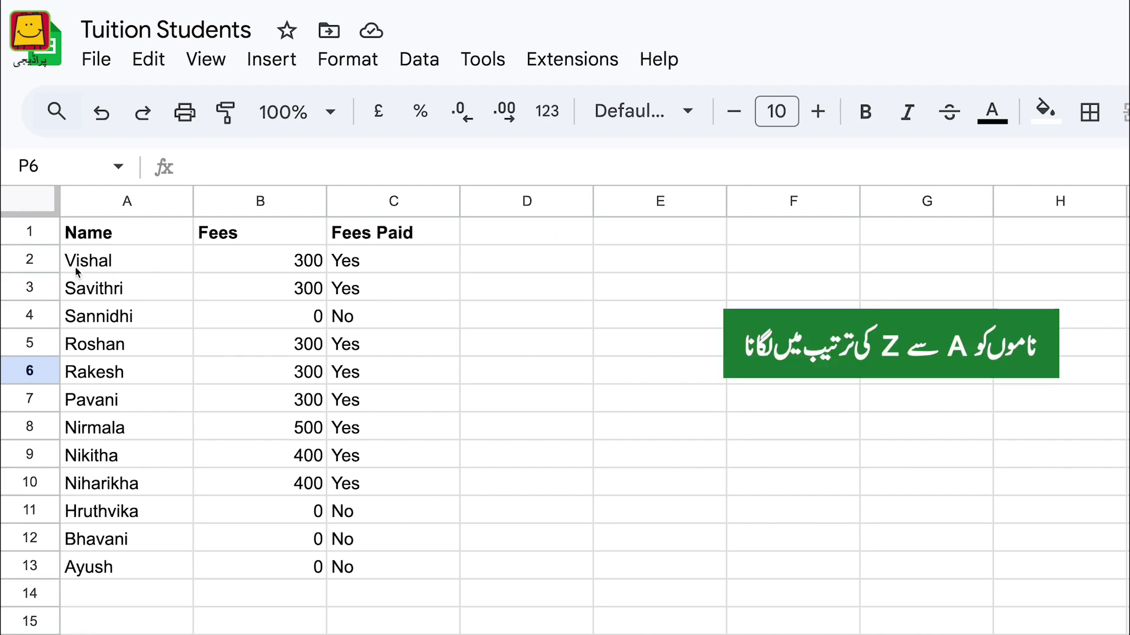
Sort the student rows A2:C13 by column A, A to Z
left_click_drag(87, 263, 361, 570)
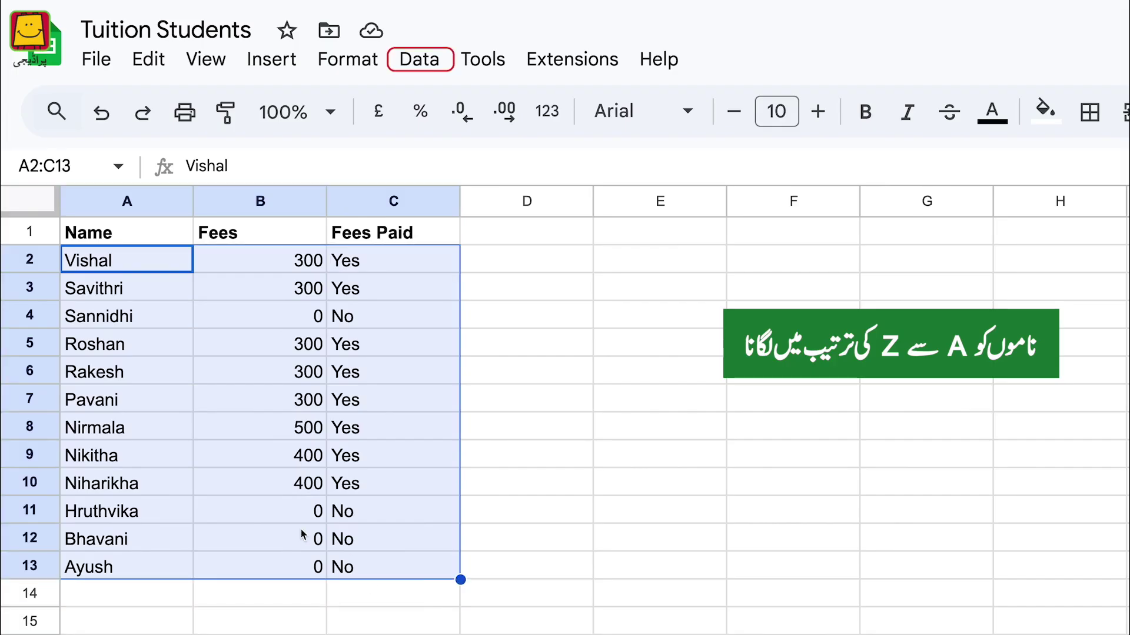
left_click(419, 59)
mouse_move(442, 148)
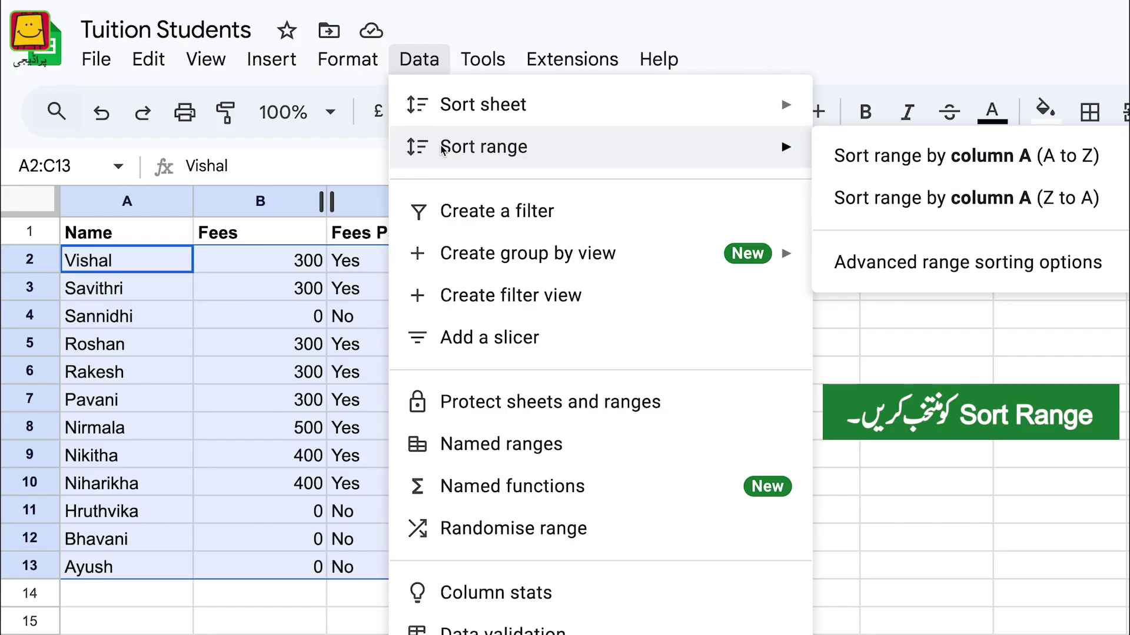
left_click(863, 156)
left_click_drag(116, 259, 101, 568)
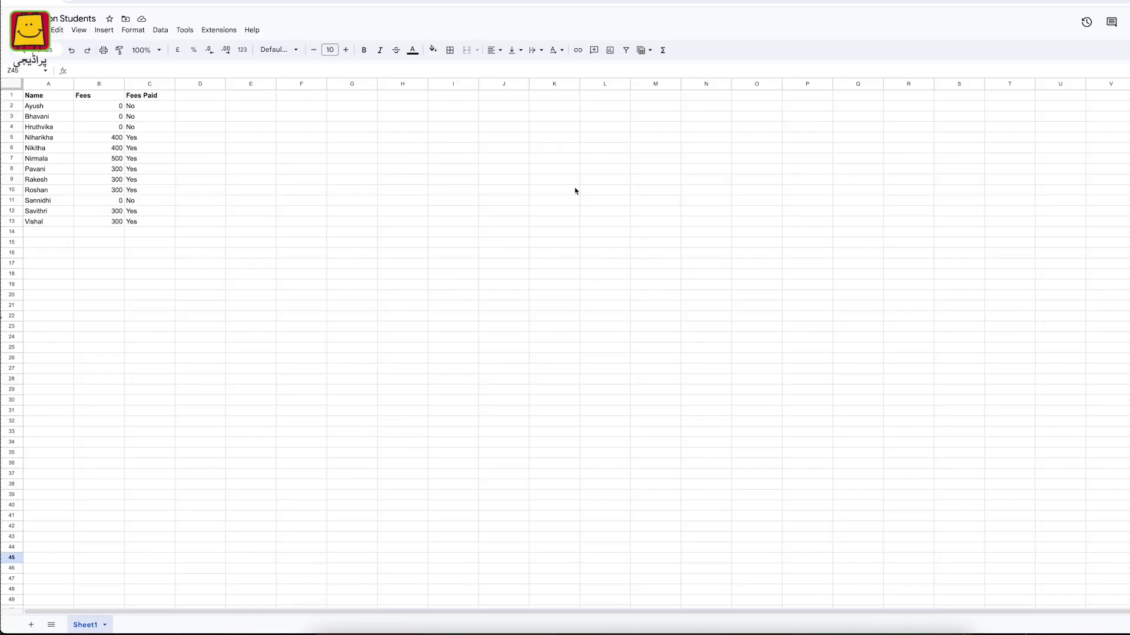
Filter column C (Fees Paid) to show only the Yes rows, hiding No
left_click_drag(141, 95, 142, 222)
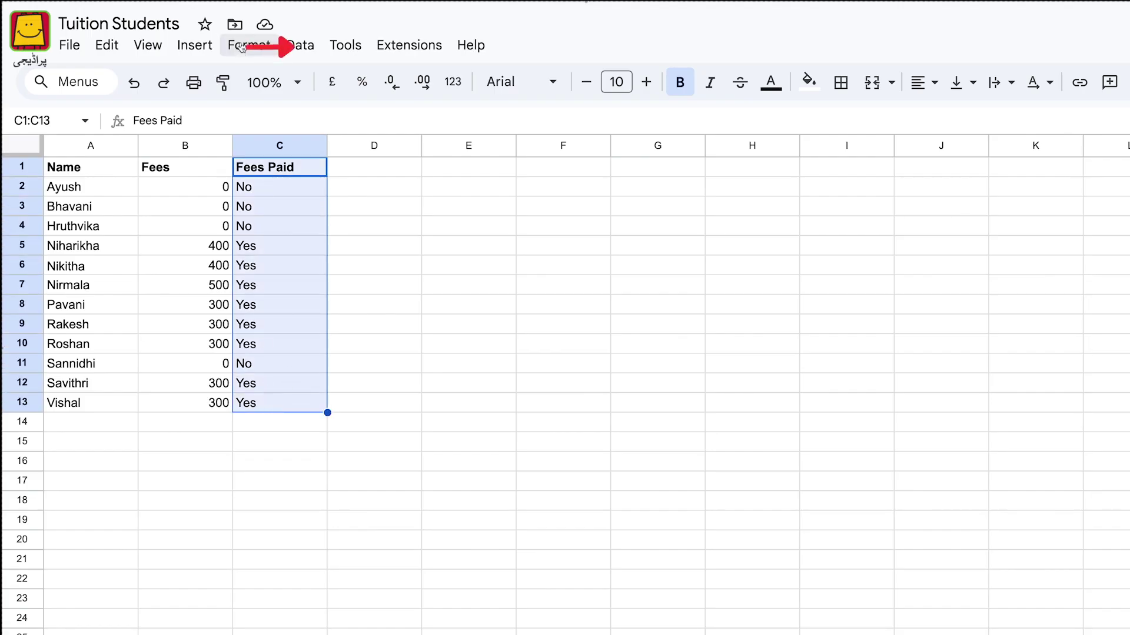
left_click(310, 47)
left_click(345, 154)
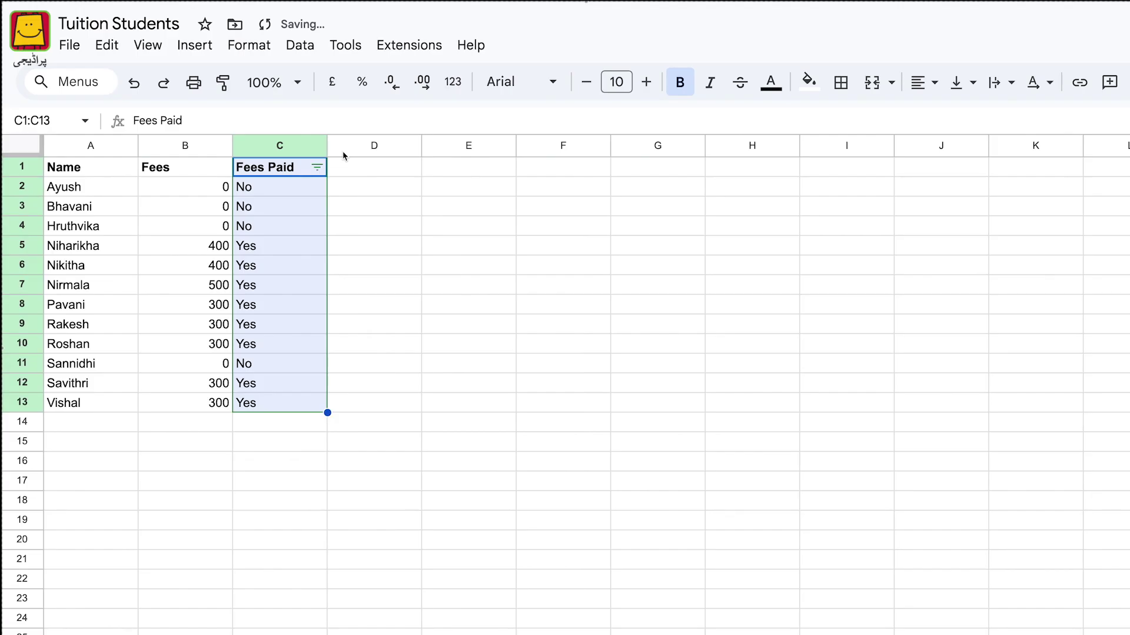
left_click(317, 168)
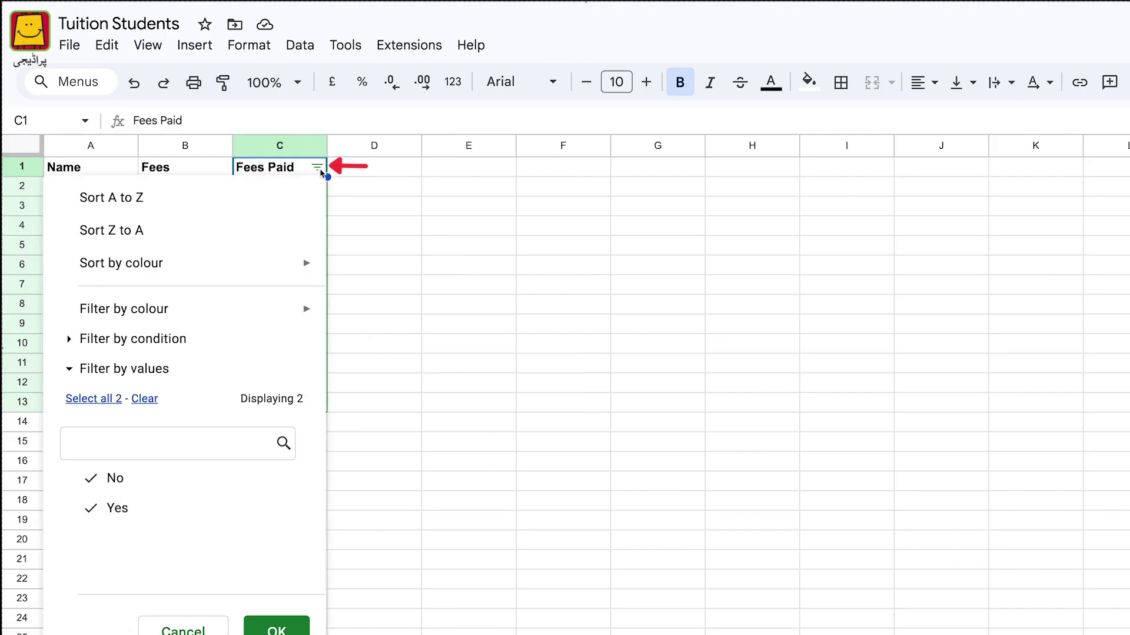
left_click(115, 477)
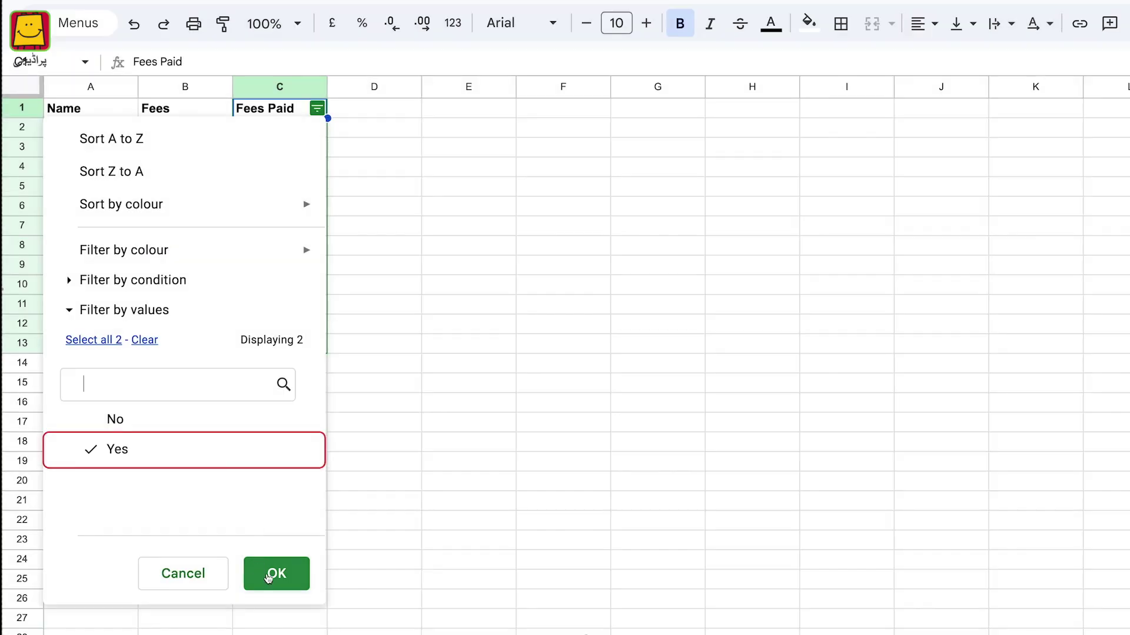
left_click(269, 575)
left_click_drag(279, 108, 292, 275)
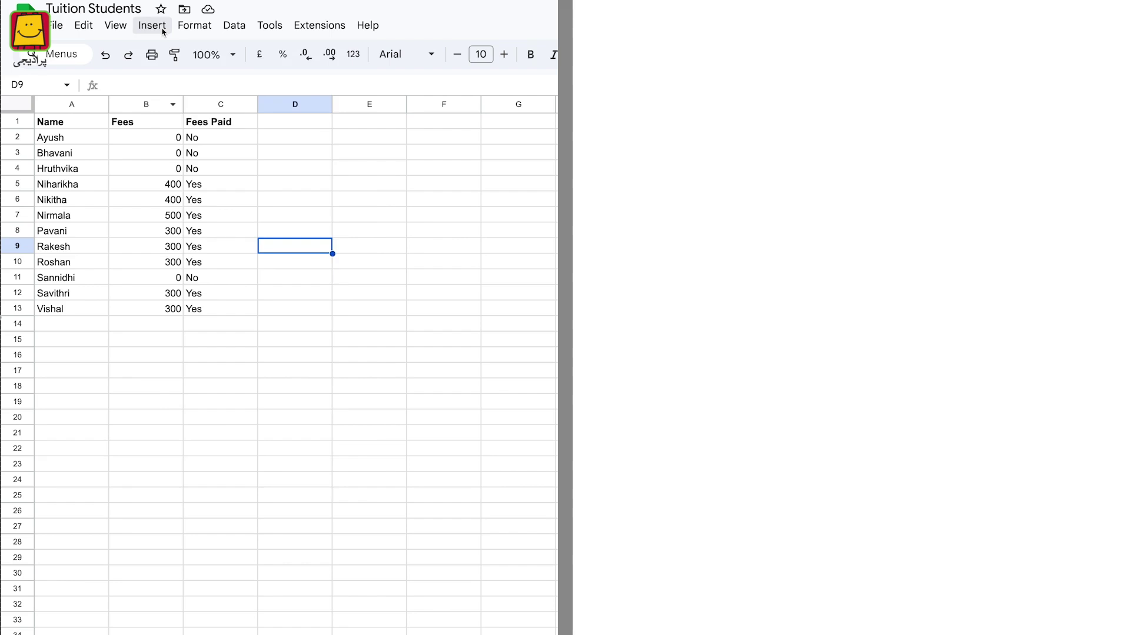
Browse Insert > Function > All to see SUM, AVERAGE, COUNT, MAX and MIN
left_click(163, 30)
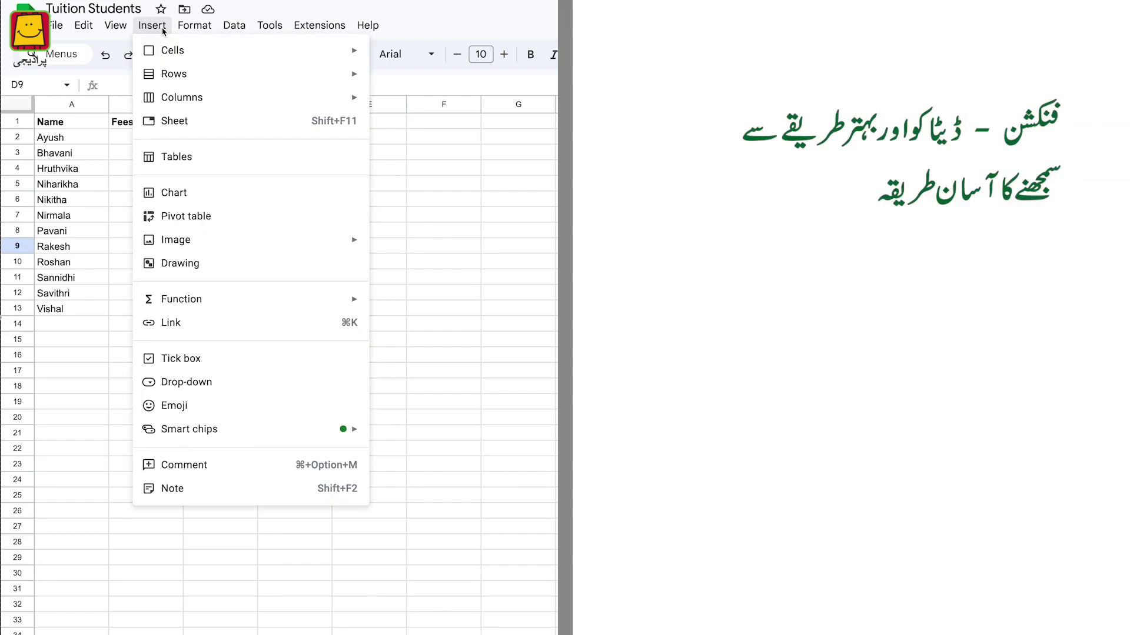
mouse_move(184, 299)
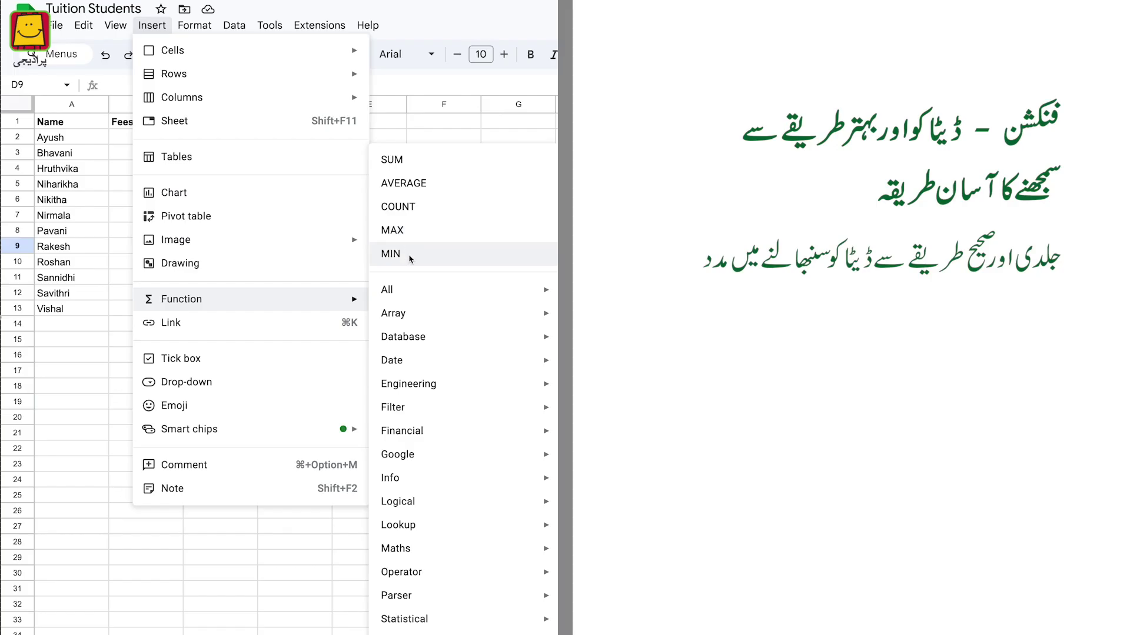
mouse_move(388, 289)
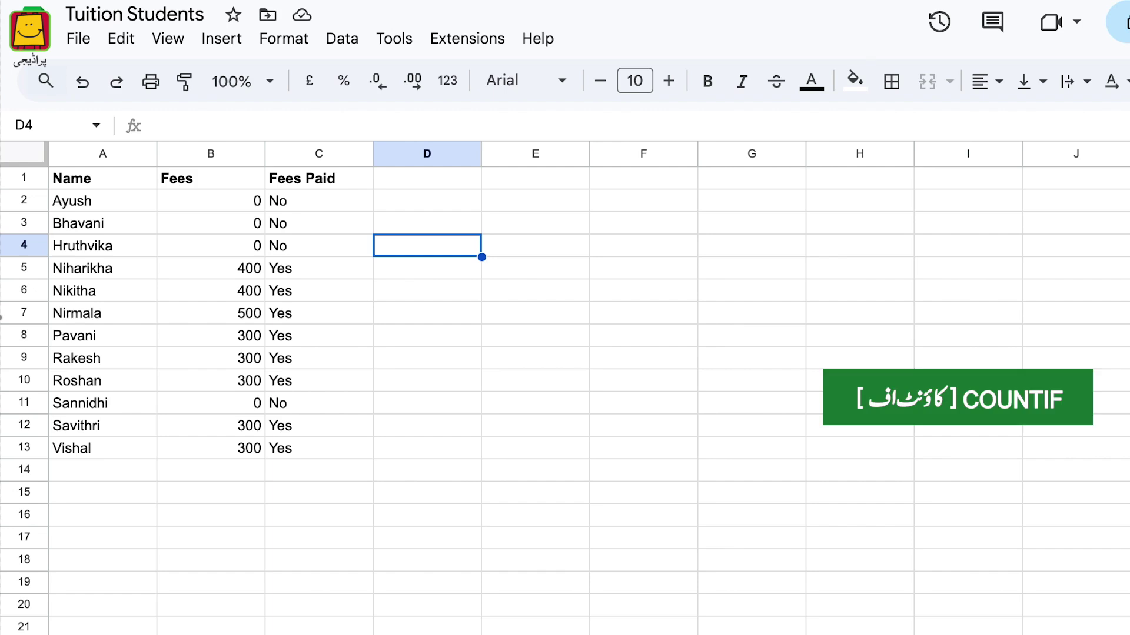
Enter =COUNTIF(C2:C13,"yes") in D4, which returns 8
type("=co")
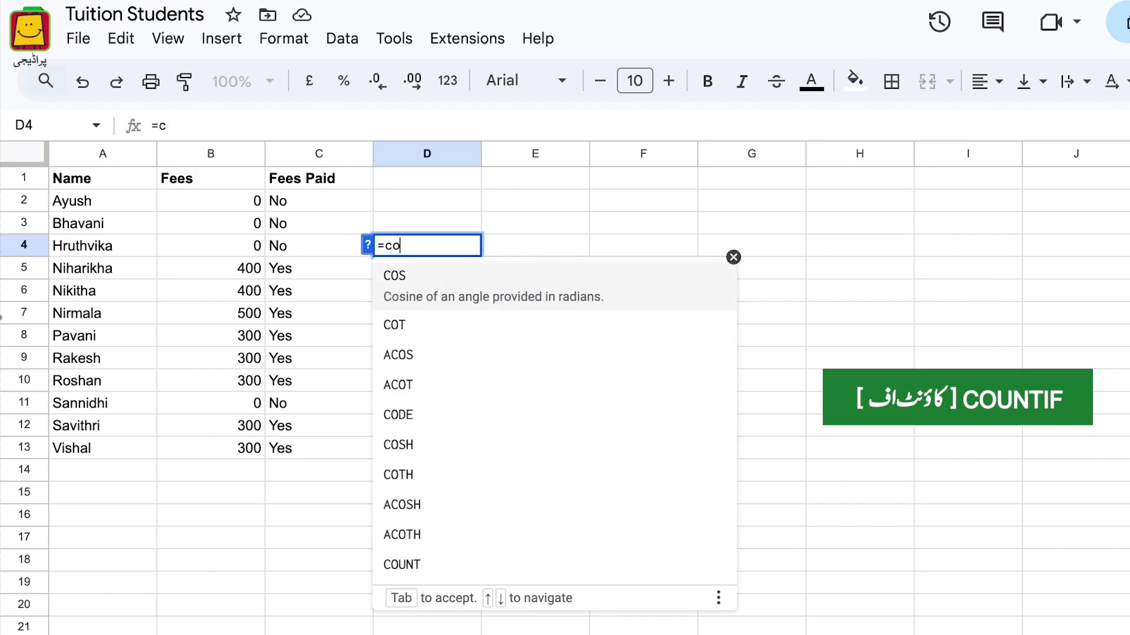
type("untif(")
left_click_drag(295, 203, 322, 451)
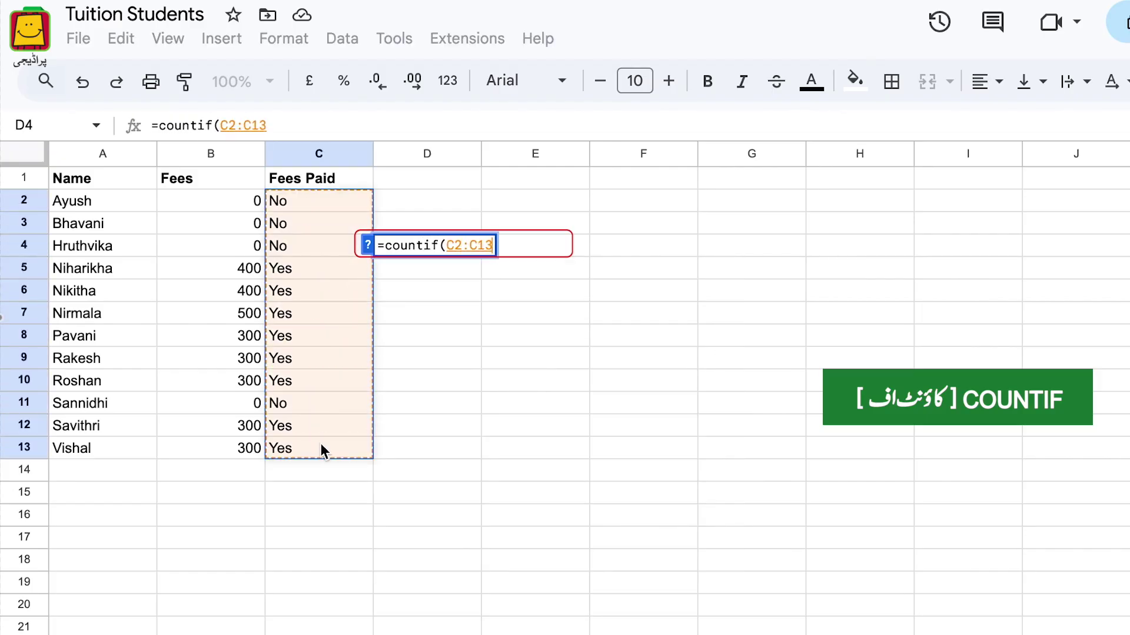
type(",\"")
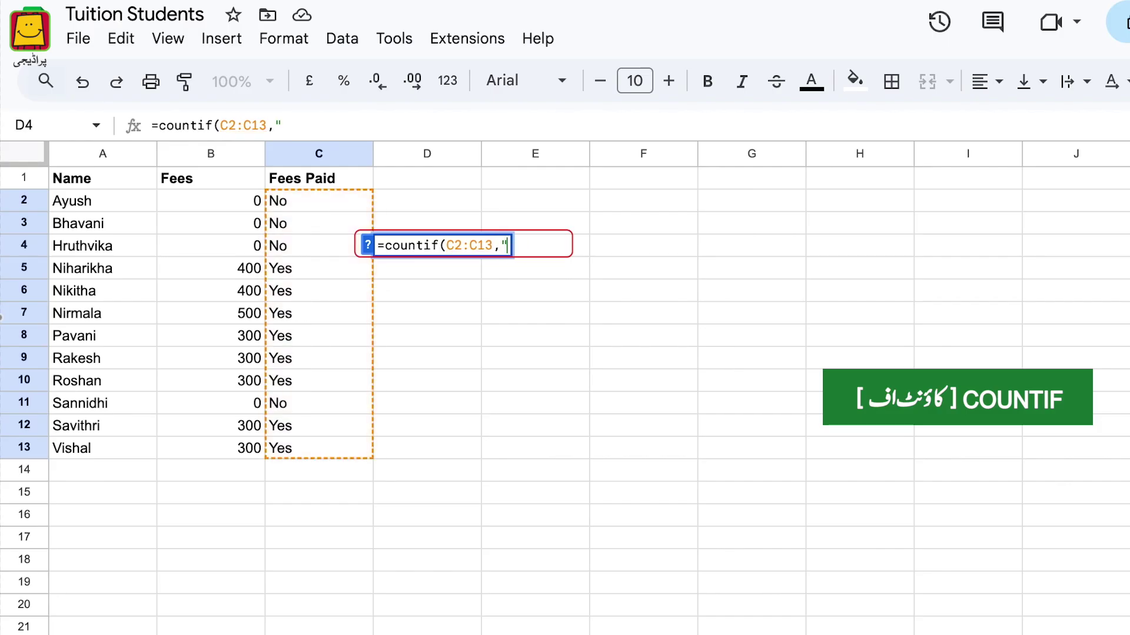
type("yes\")")
key("Return")
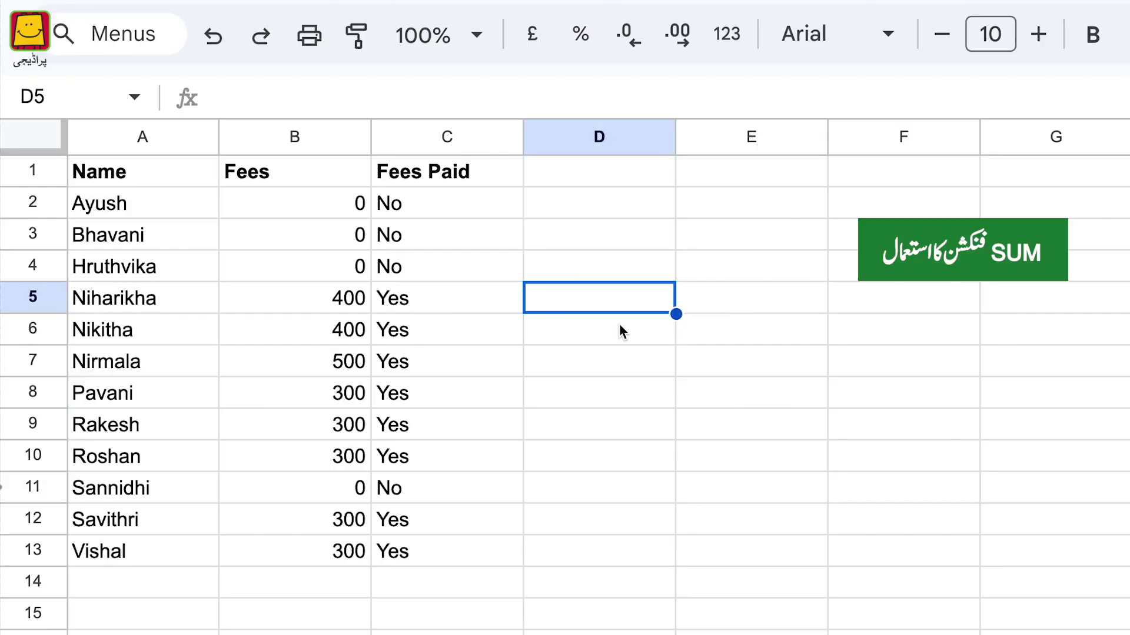
Enter =SUM(B2:B13) in D5 to total the fees, which returns 2800
type("=SUM")
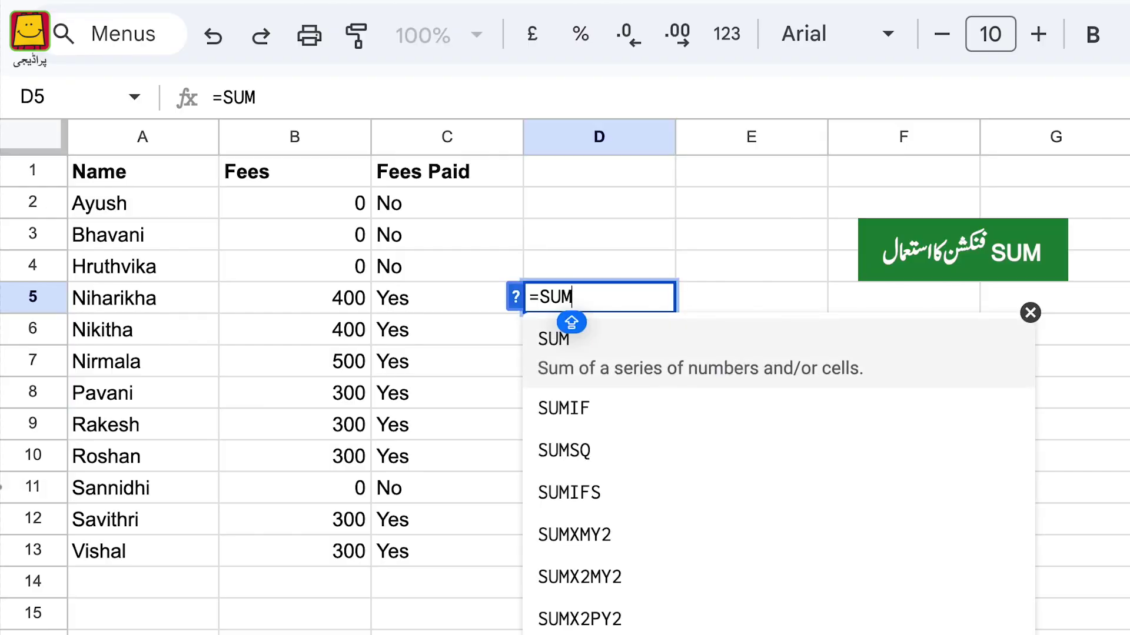
type("(")
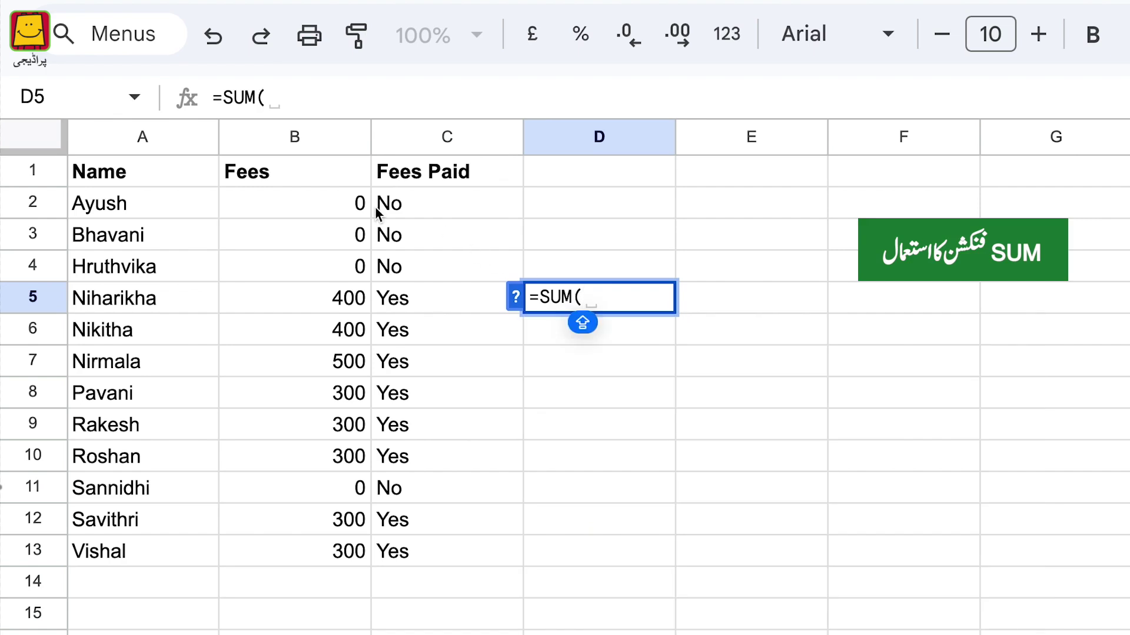
left_click_drag(336, 207, 326, 566)
type(")")
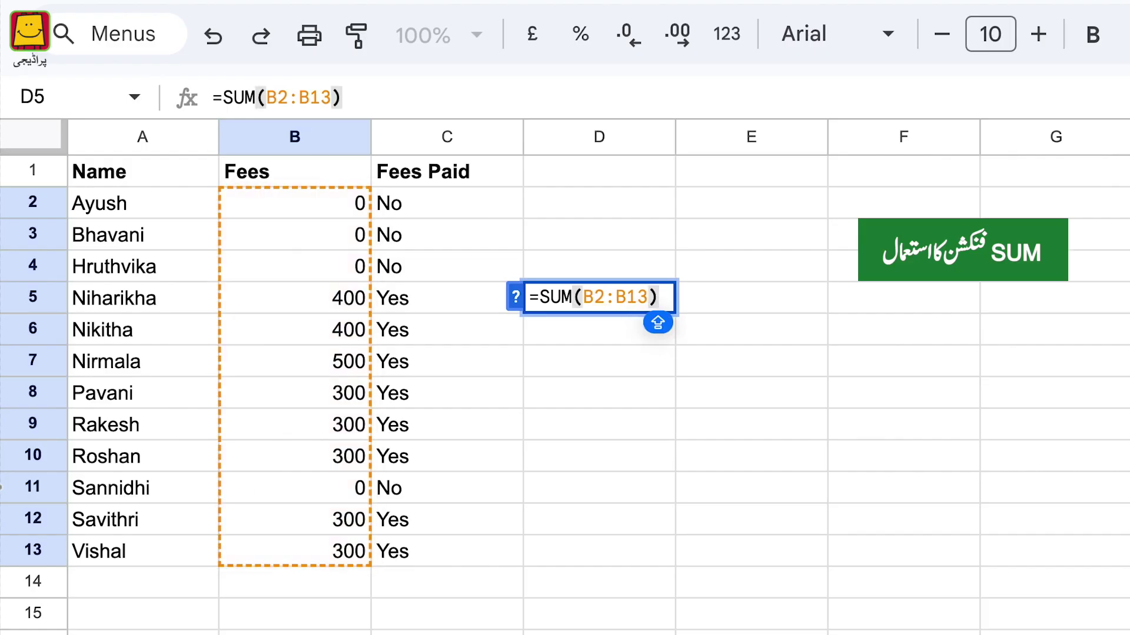
key("Return")
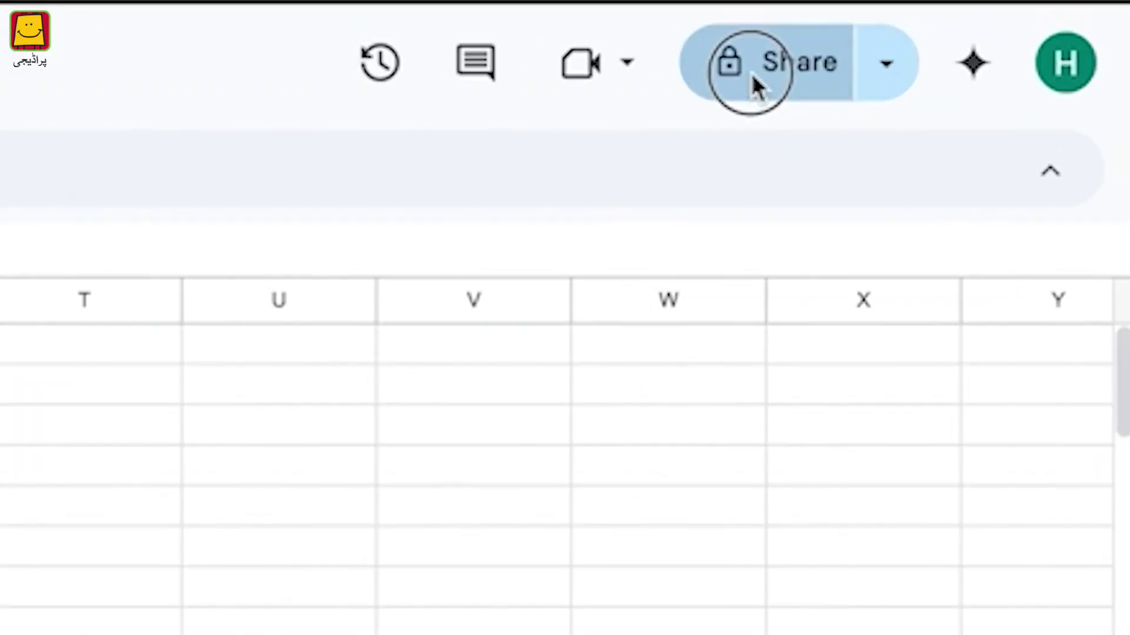
Open the Share dialog from the top-right Share button
left_click(753, 77)
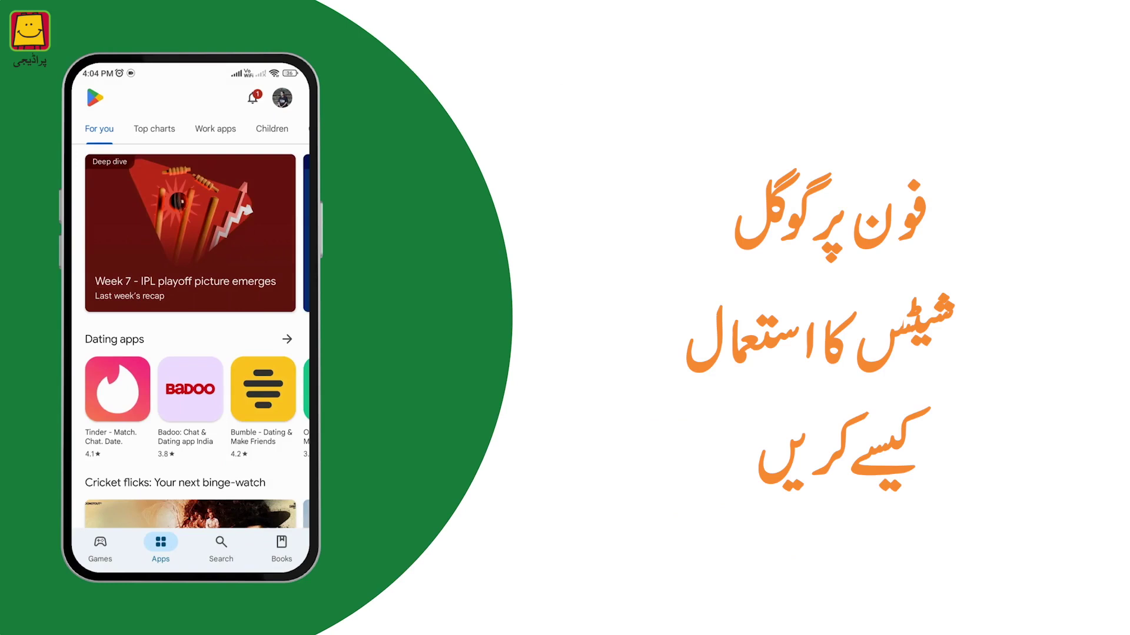
Search the Play Store for 'sheets' and open the Google Sheets app page
left_click(220, 550)
left_click(176, 96)
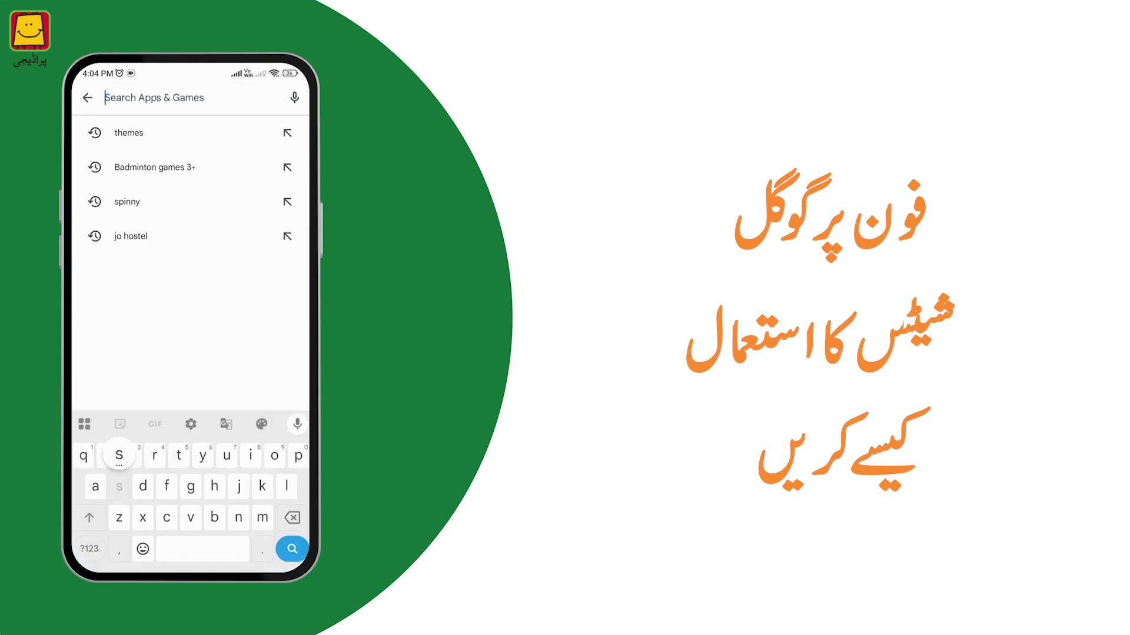
type("shee")
left_click(127, 133)
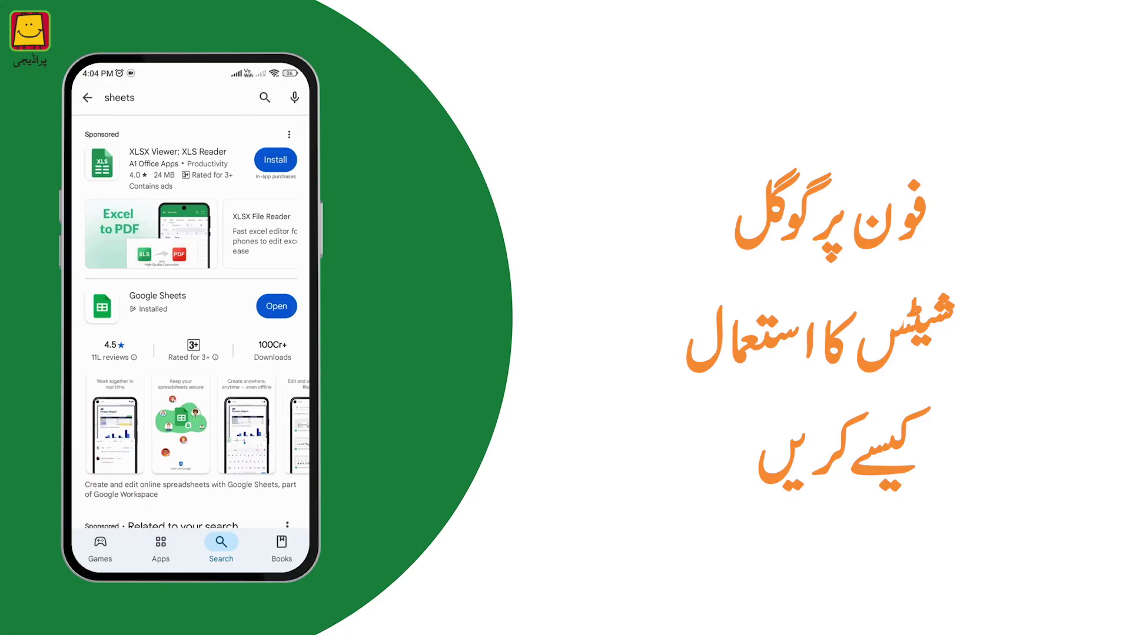
left_click(157, 302)
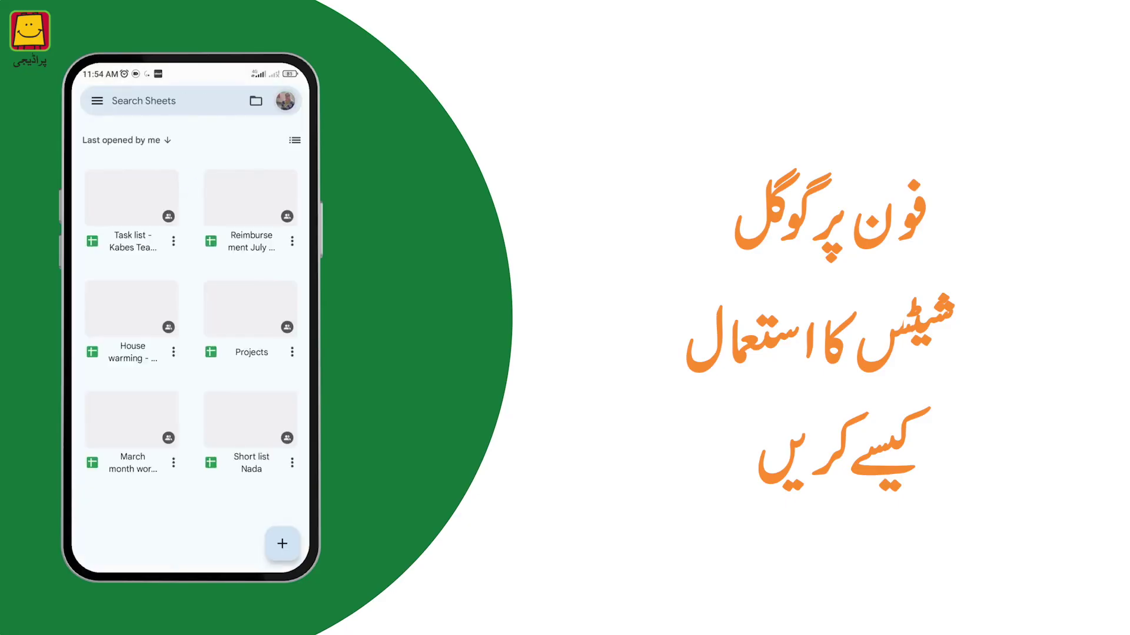
Launch Google Sheets, create a blank spreadsheet and type an e-mail address into it
left_click(280, 542)
left_click(280, 504)
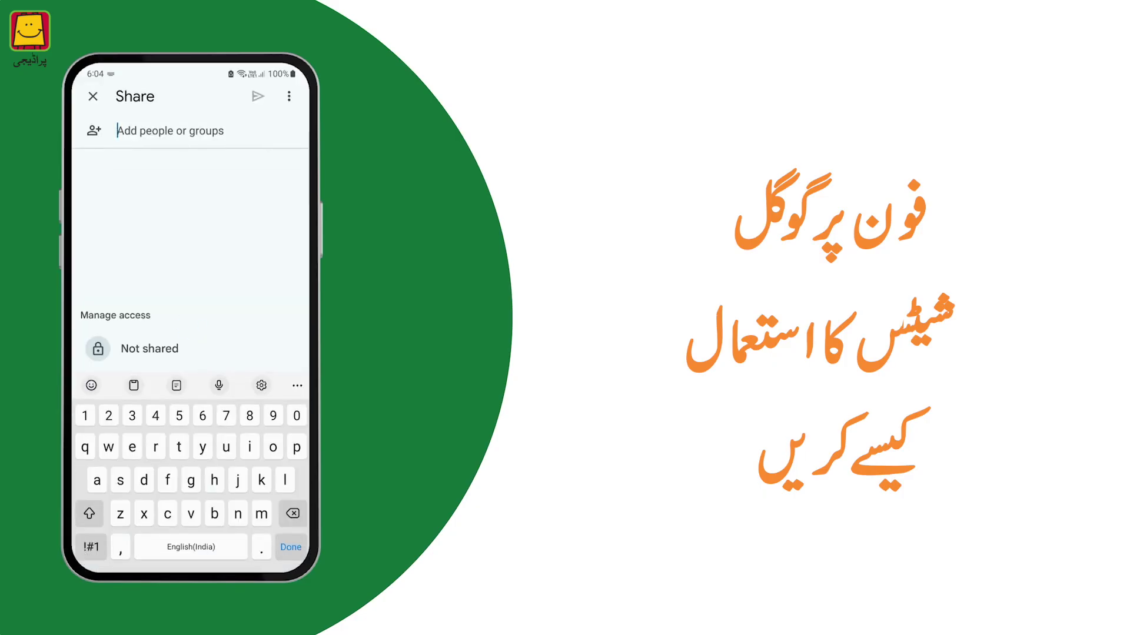
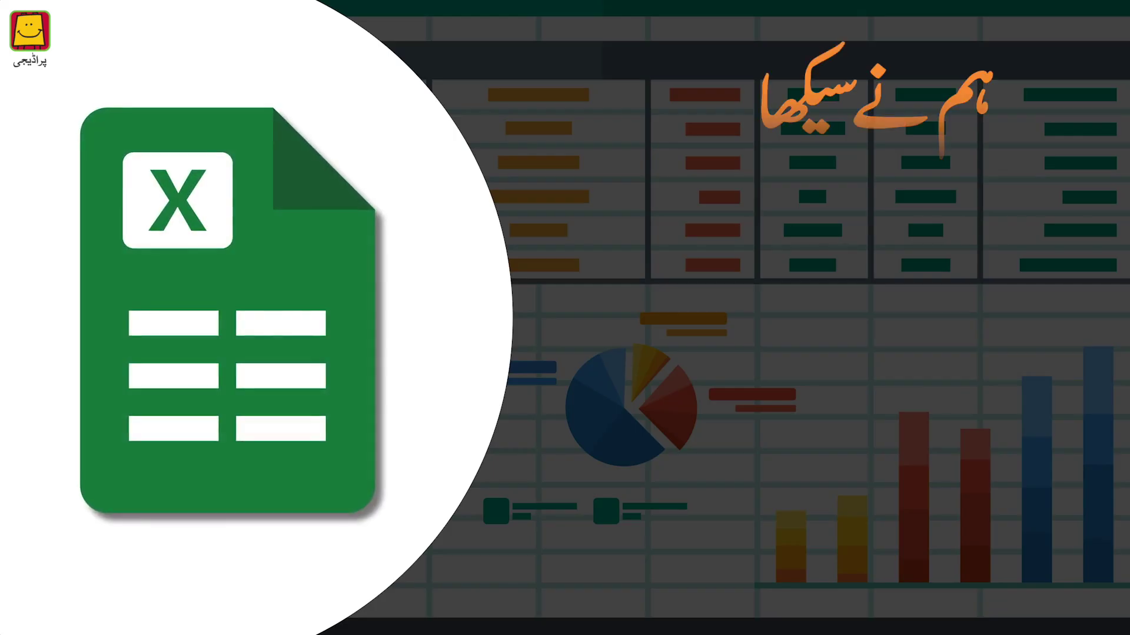